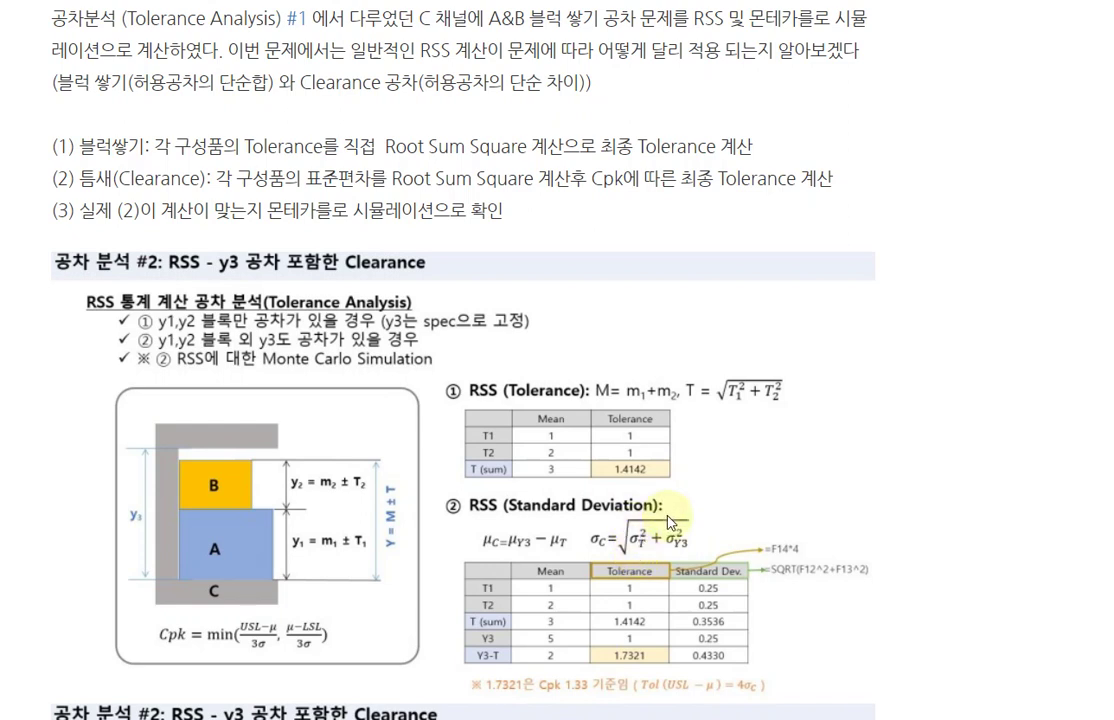
Switch to the Excel 공차계산 sheet showing the 예제 2 tolerance table.
left_click(650, 641)
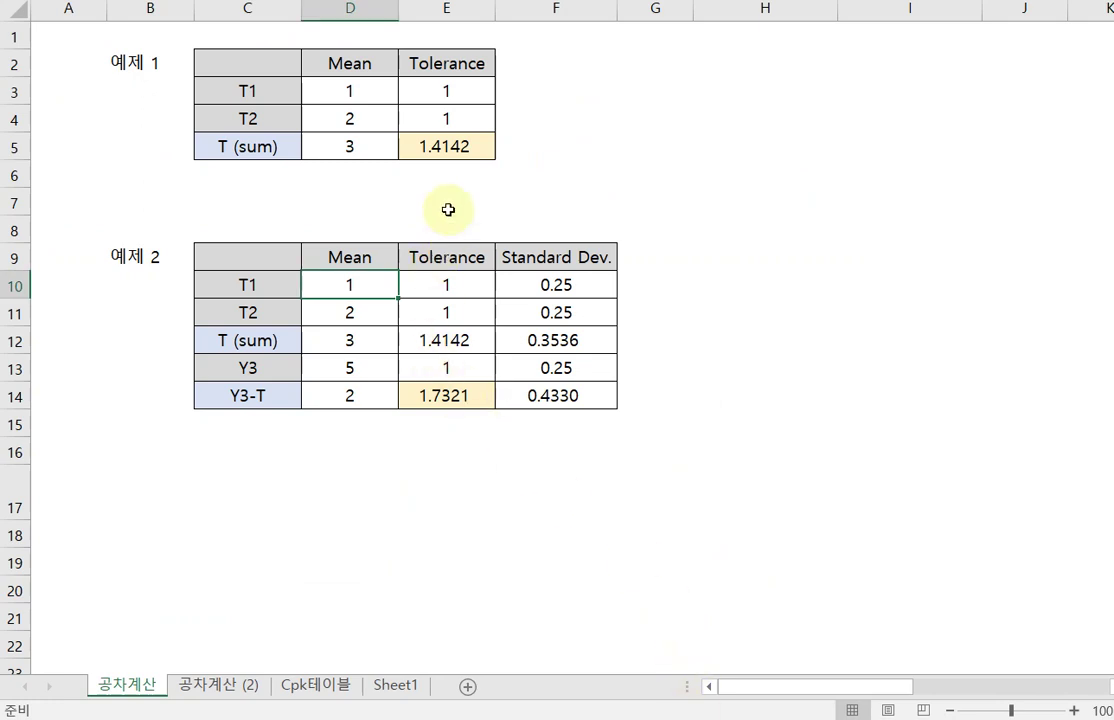
left_click(373, 93)
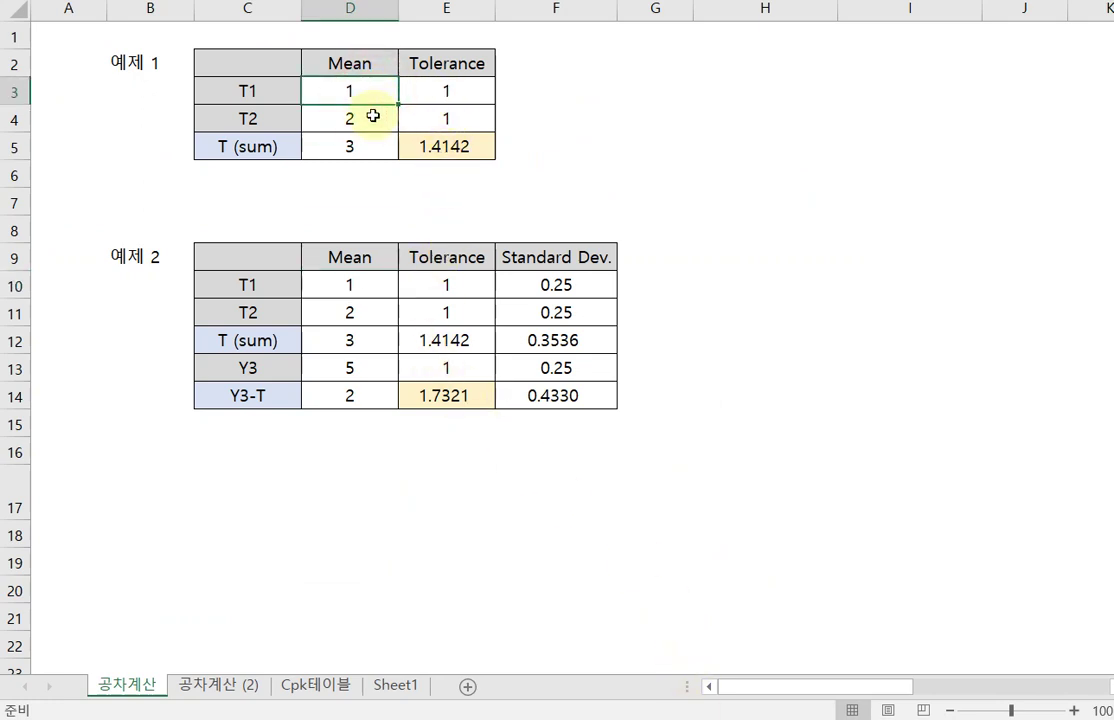
left_click(373, 116)
left_click(455, 92)
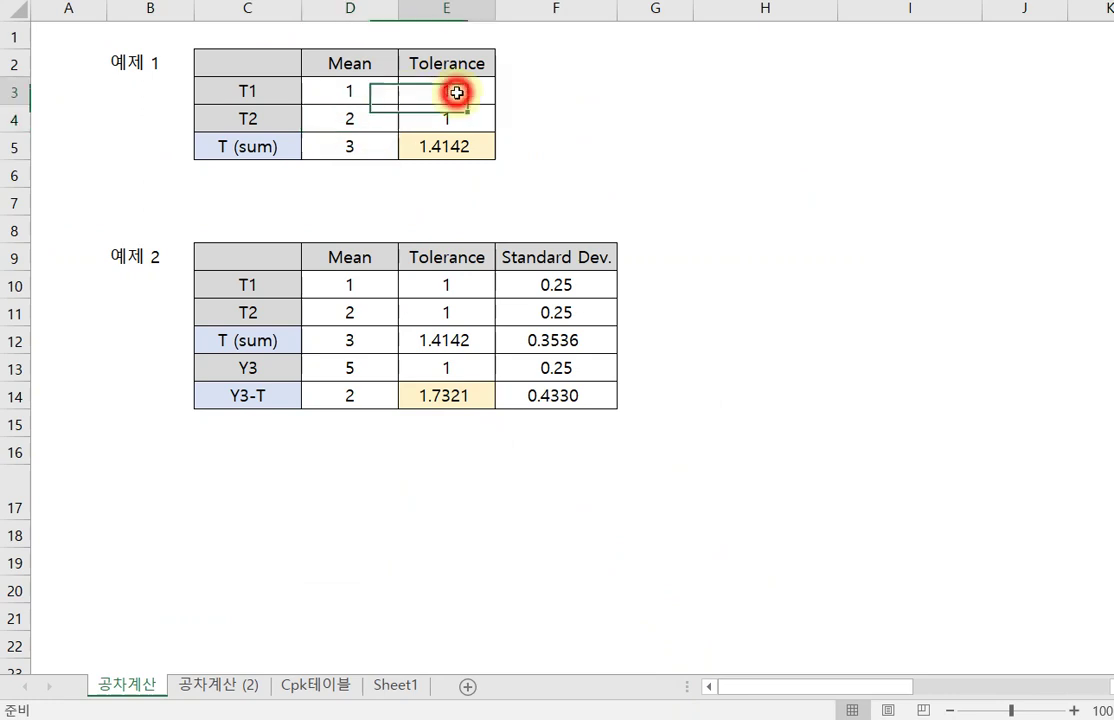
left_click(462, 120)
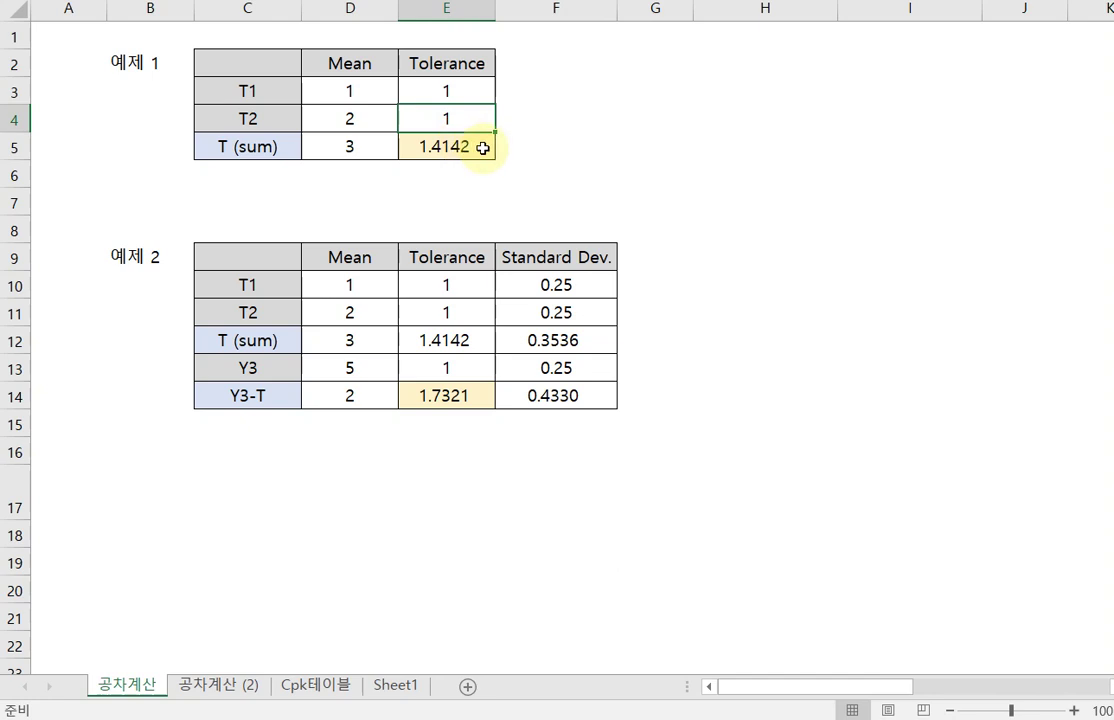
left_click(469, 147)
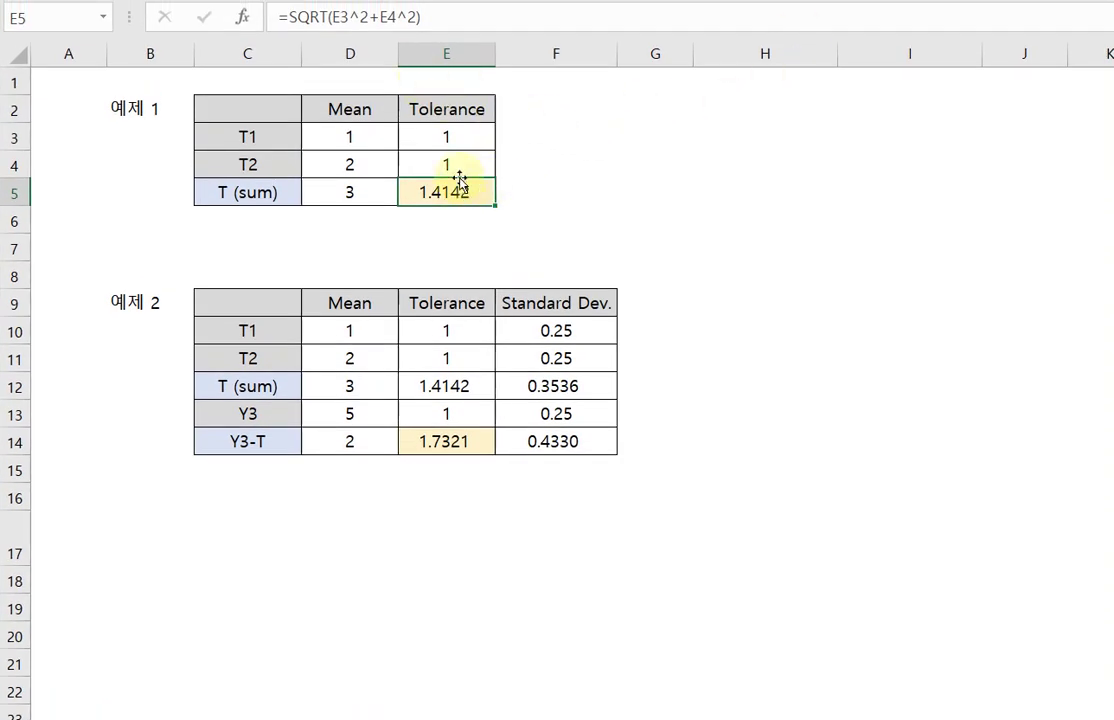
left_click(463, 24)
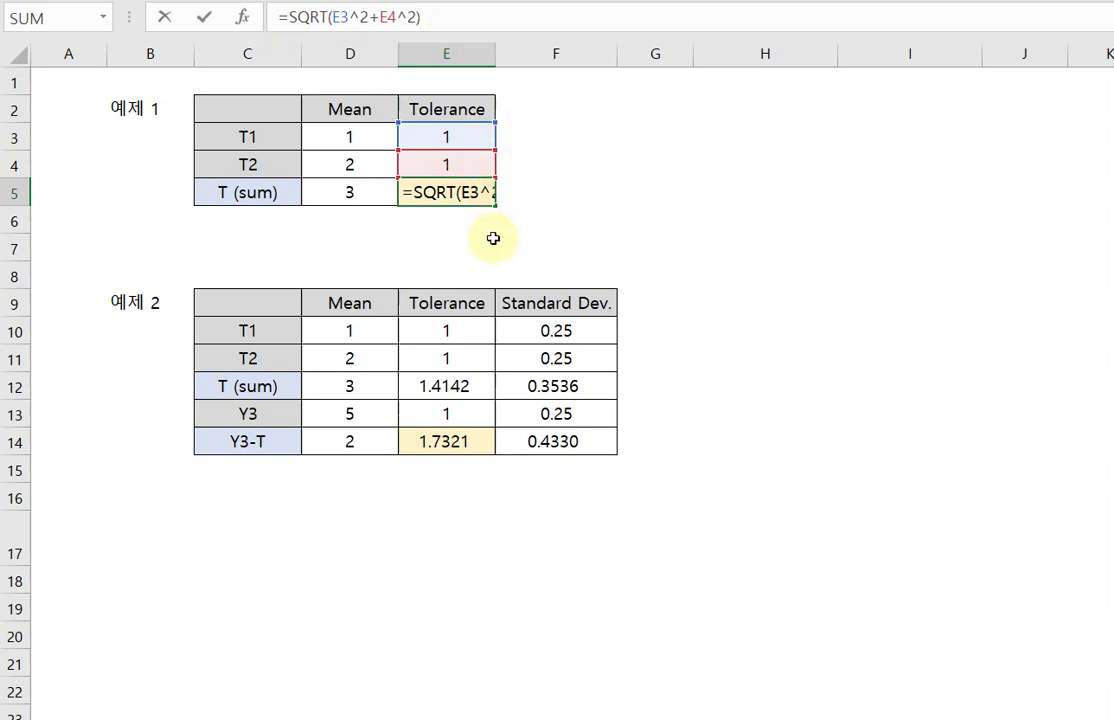
key("ctrl+Return")
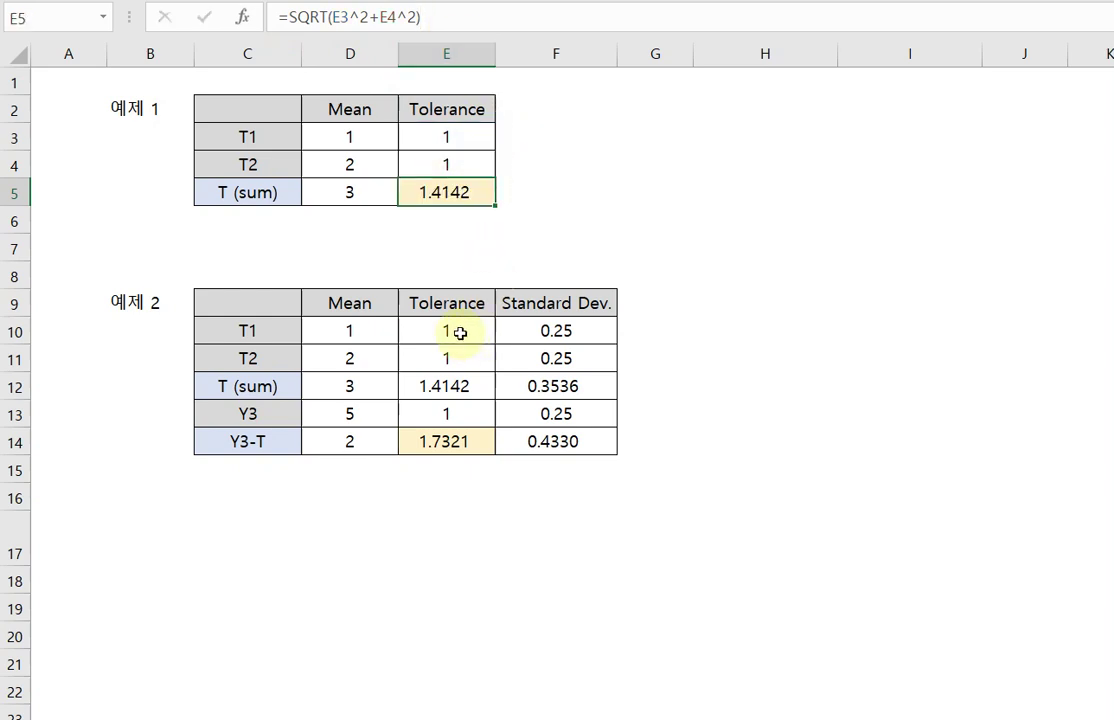
Review the 예제 2 tolerances in E10–E12 and the F10 standard deviation formula (0.25).
left_click(460, 333)
left_click(458, 357)
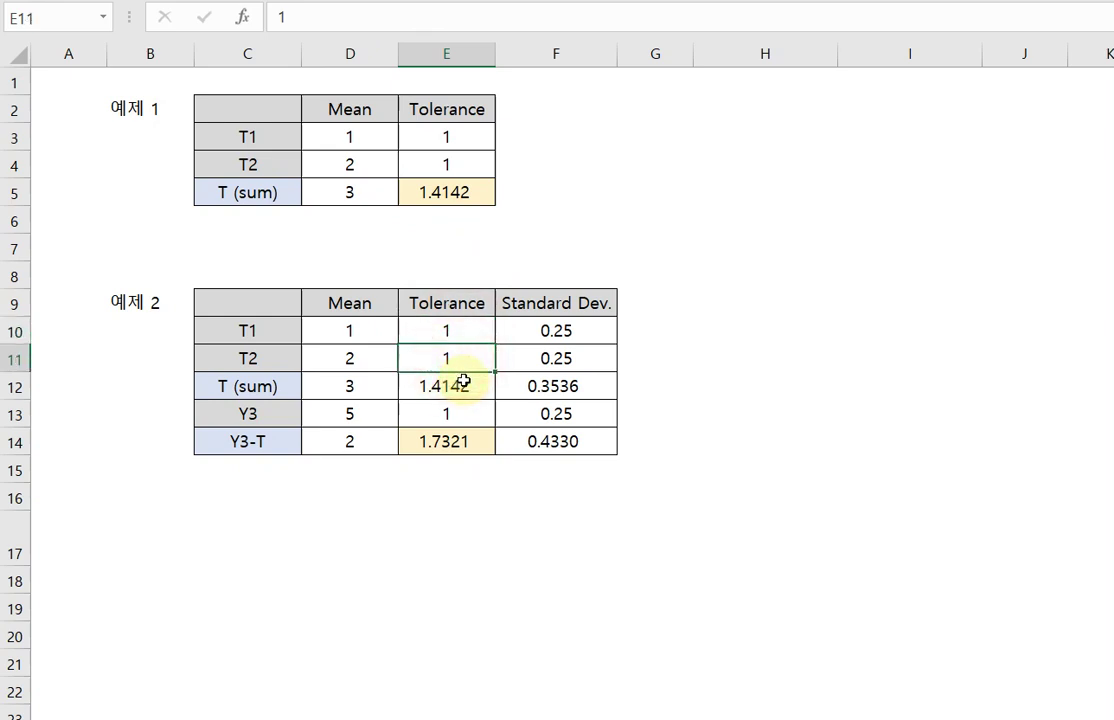
left_click(464, 383)
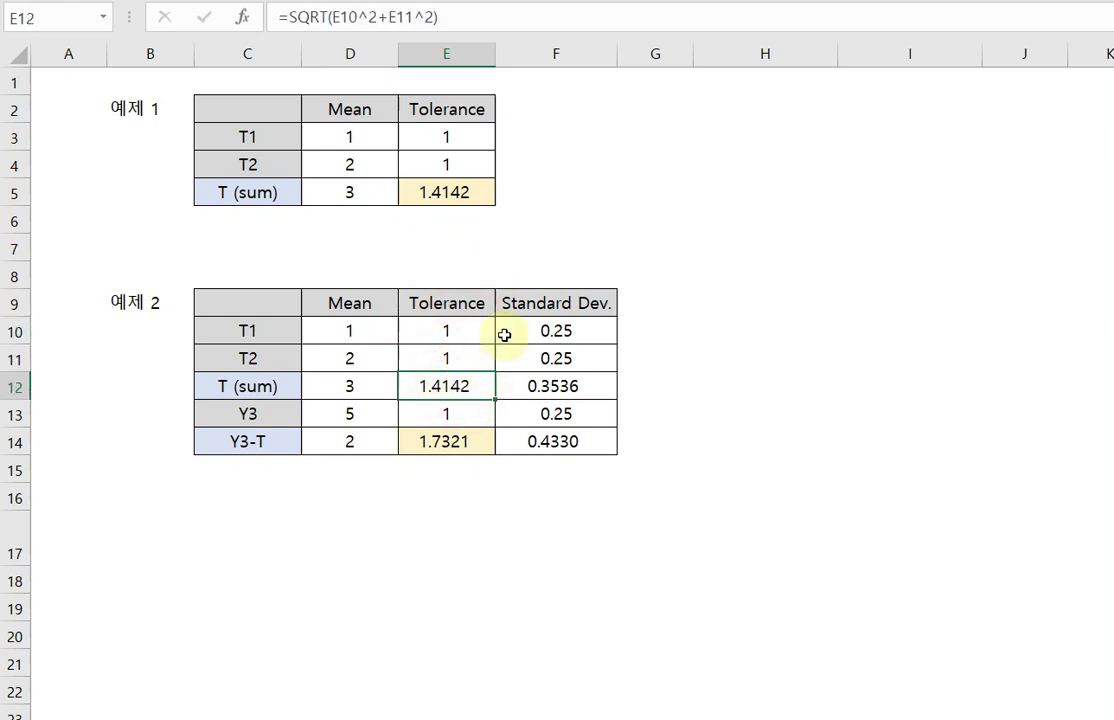
left_click(569, 331)
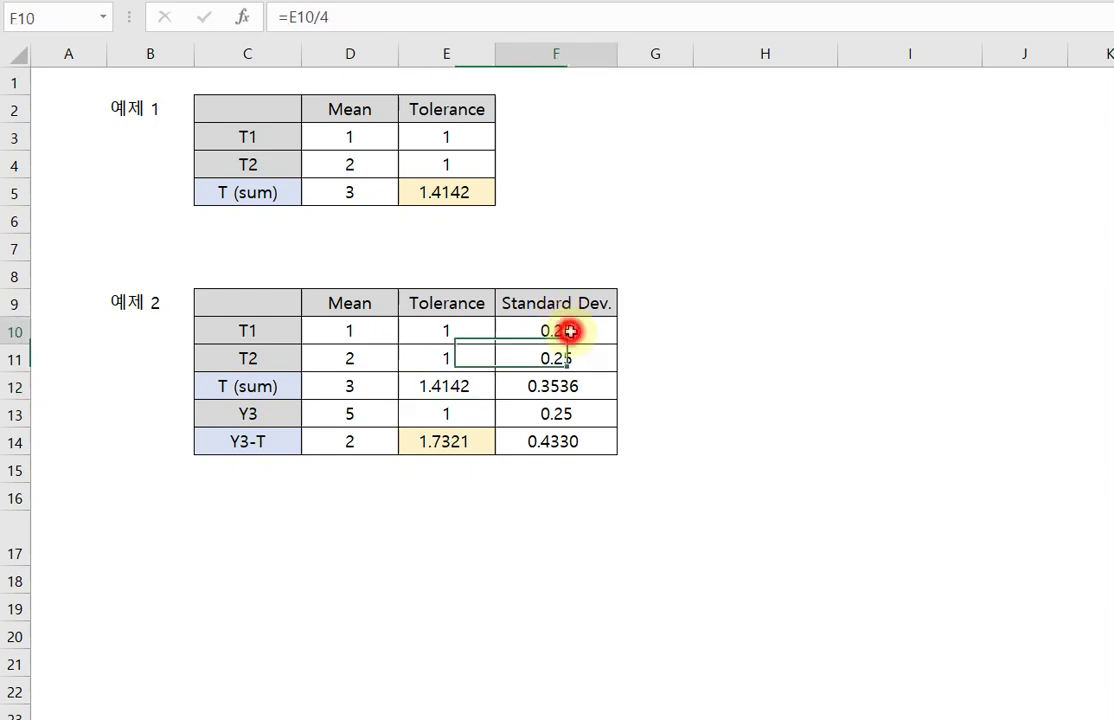
left_click(348, 17)
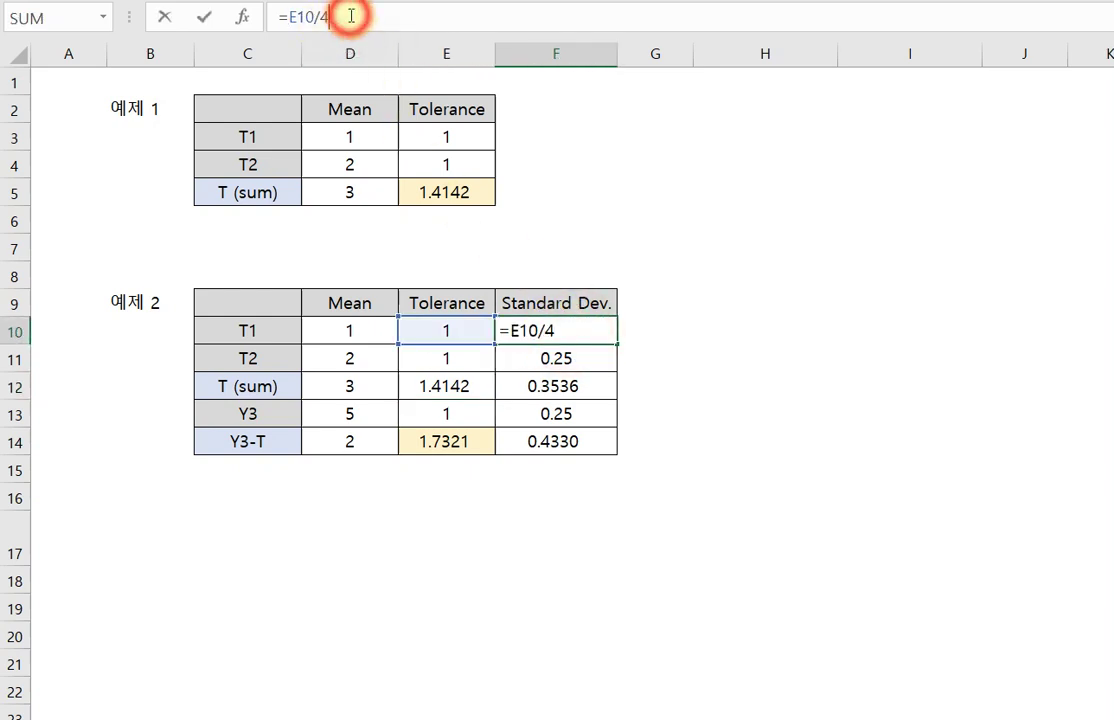
key("Escape")
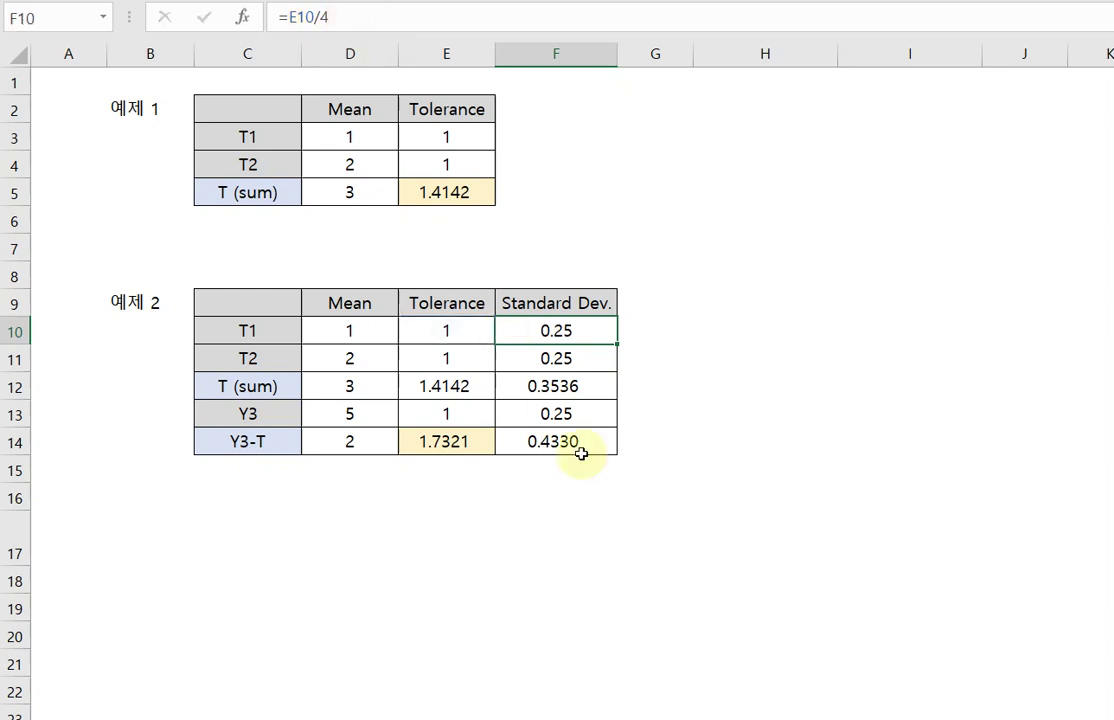
Check the F12 and F13 standard deviation formulas, giving 0.3536 and 0.25.
left_click(537, 388)
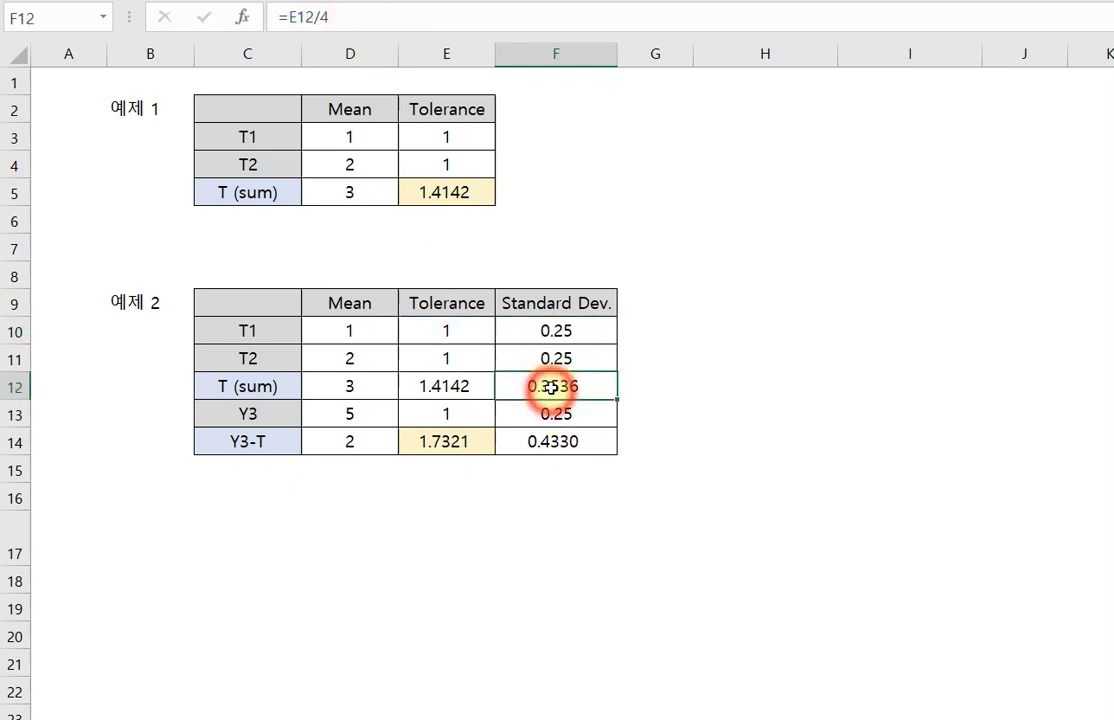
left_click(364, 24)
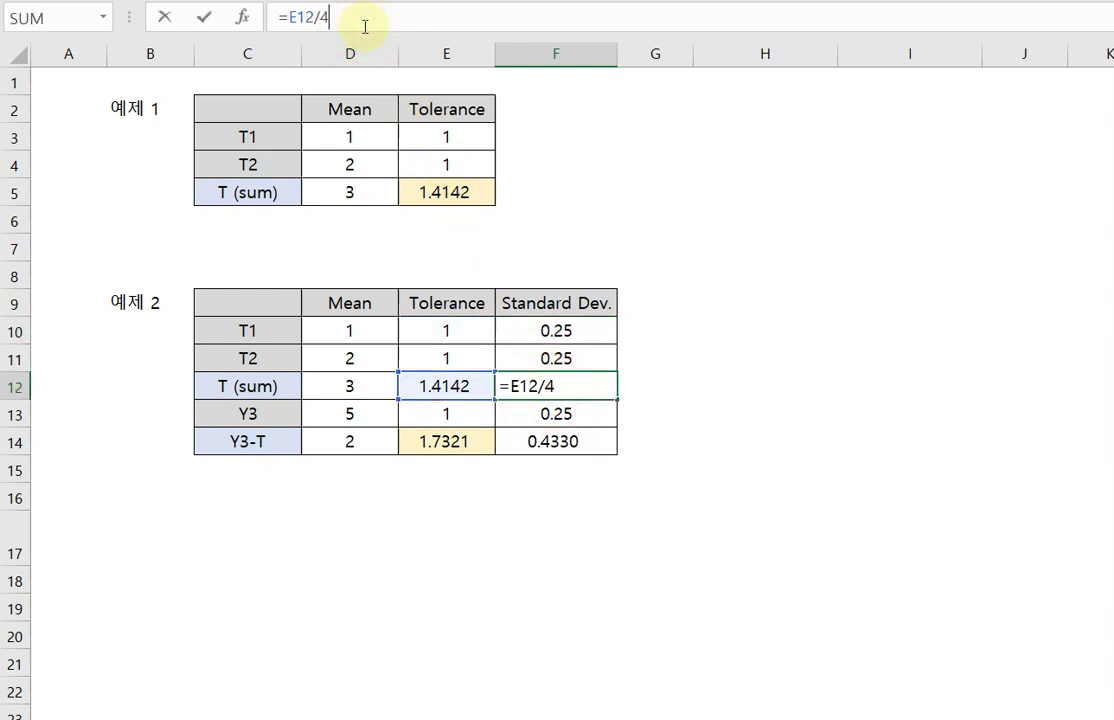
key("Escape")
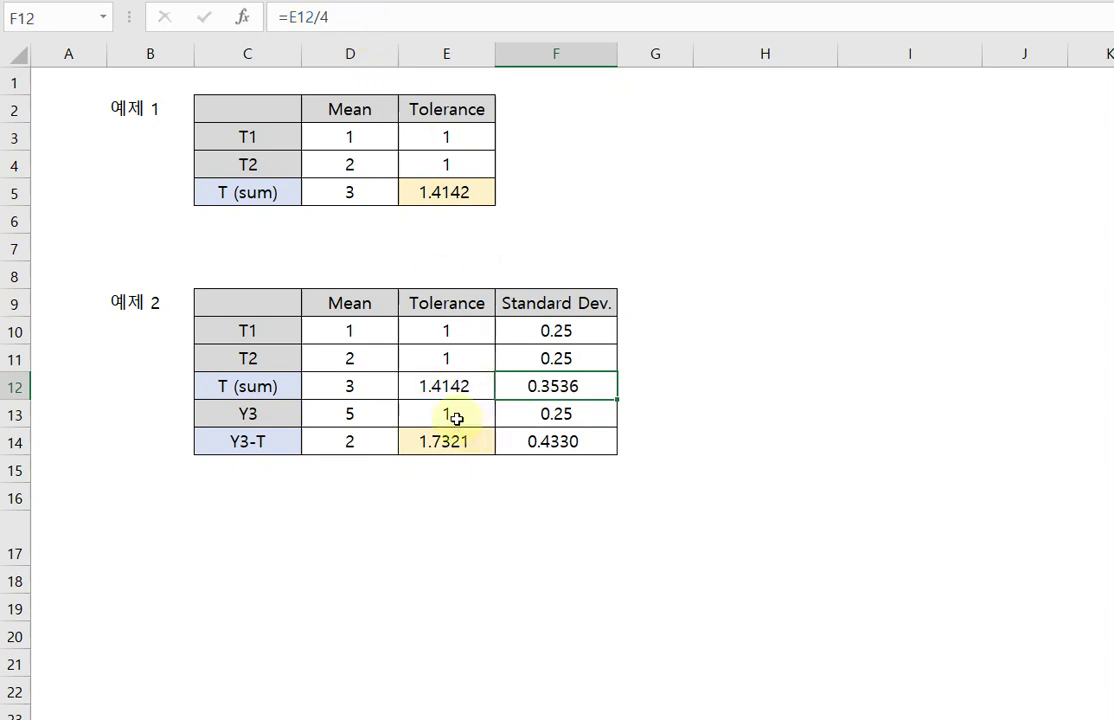
left_click(515, 413)
left_click(374, 24)
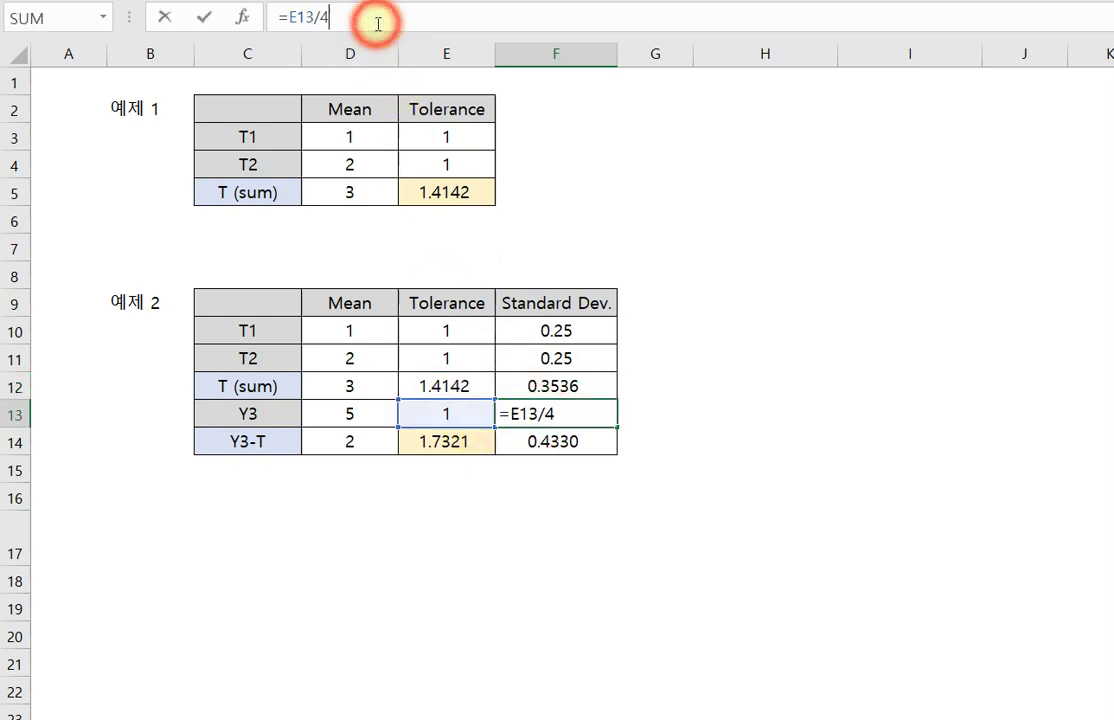
key("Escape")
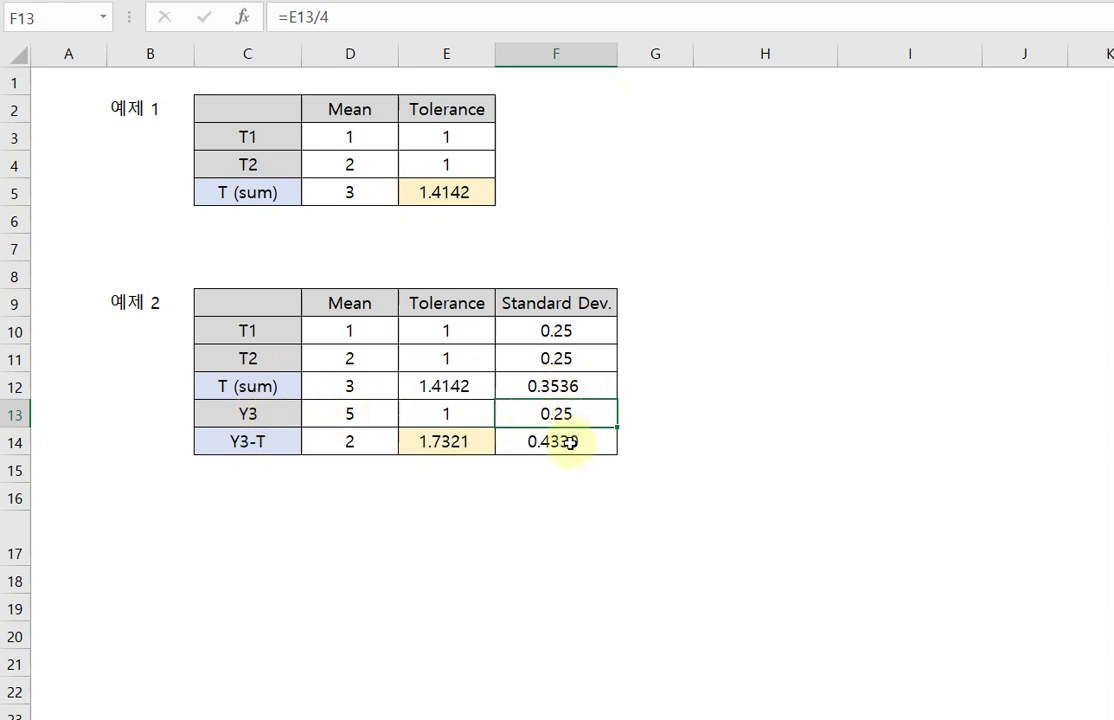
Enter =SQRT(F12^2+F13^2) in F14 (0.4330) and =F14*4 in E14 (1.7321).
left_click(566, 442)
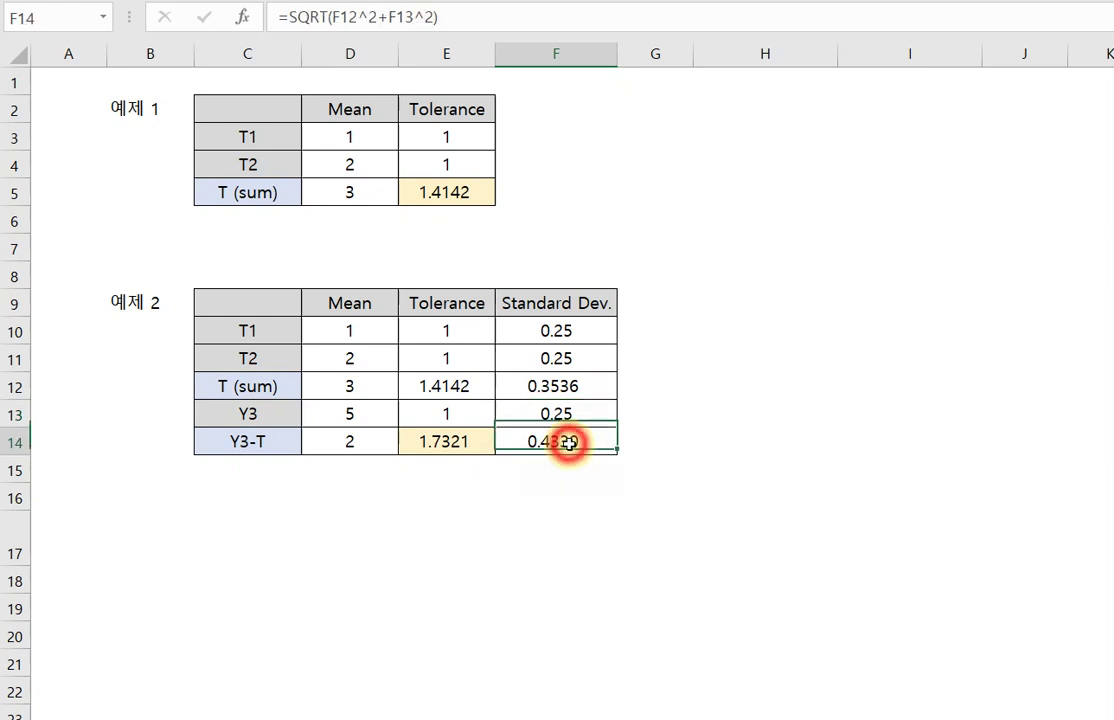
left_click(465, 22)
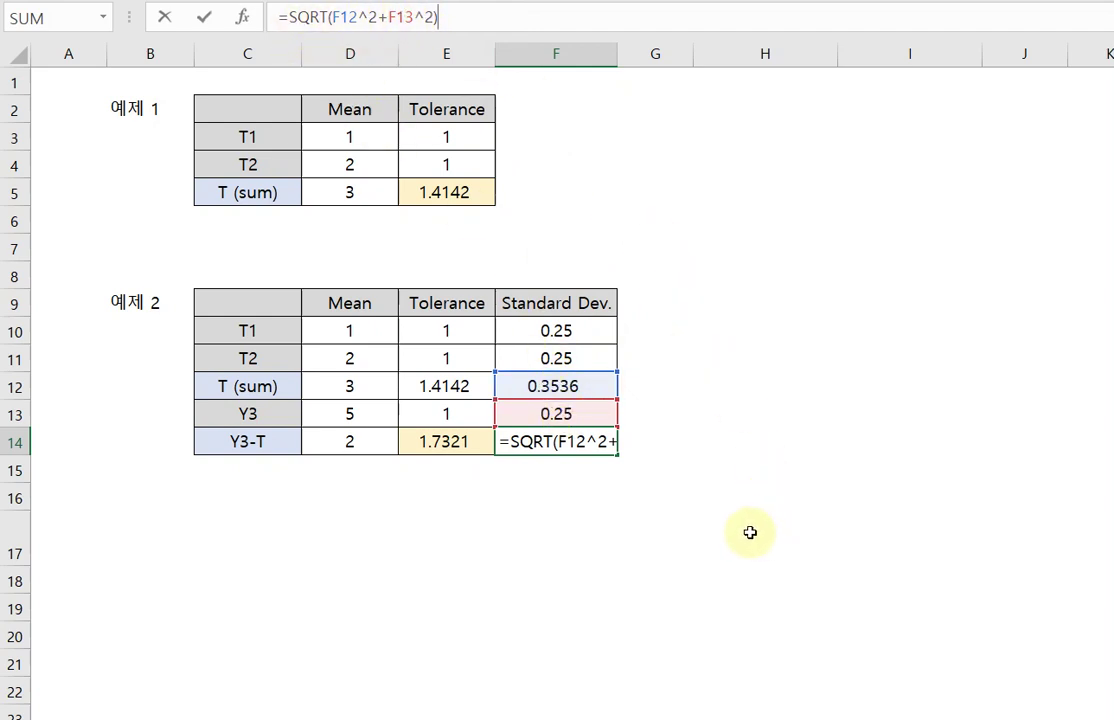
key("ctrl+Return")
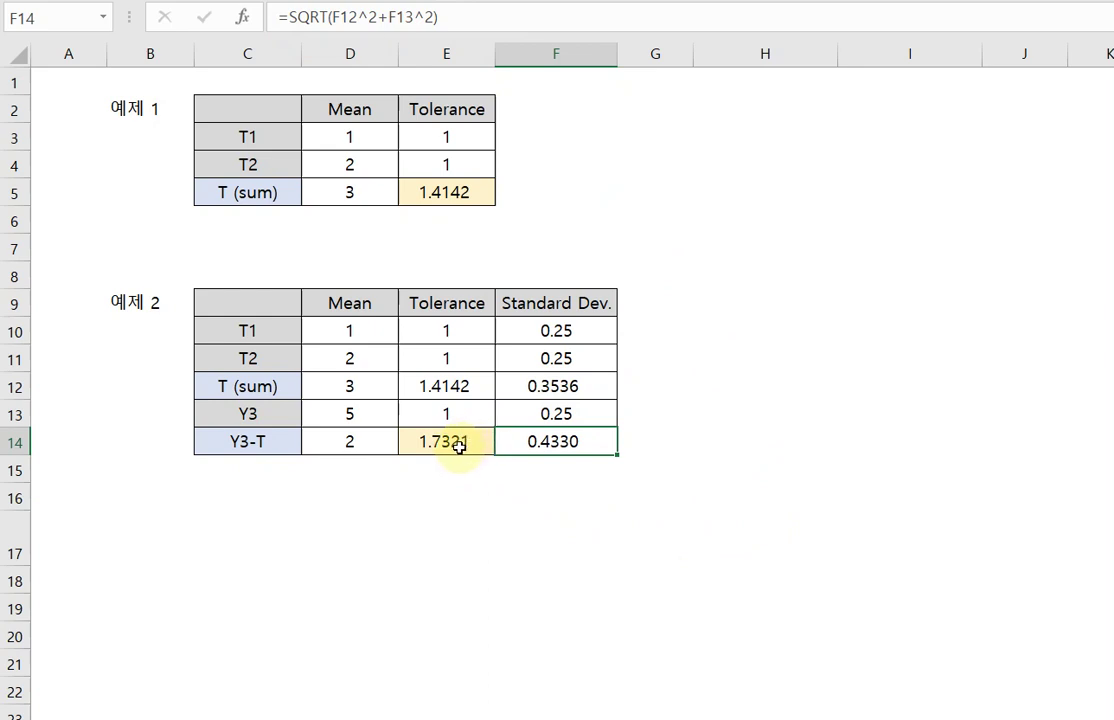
left_click(458, 446)
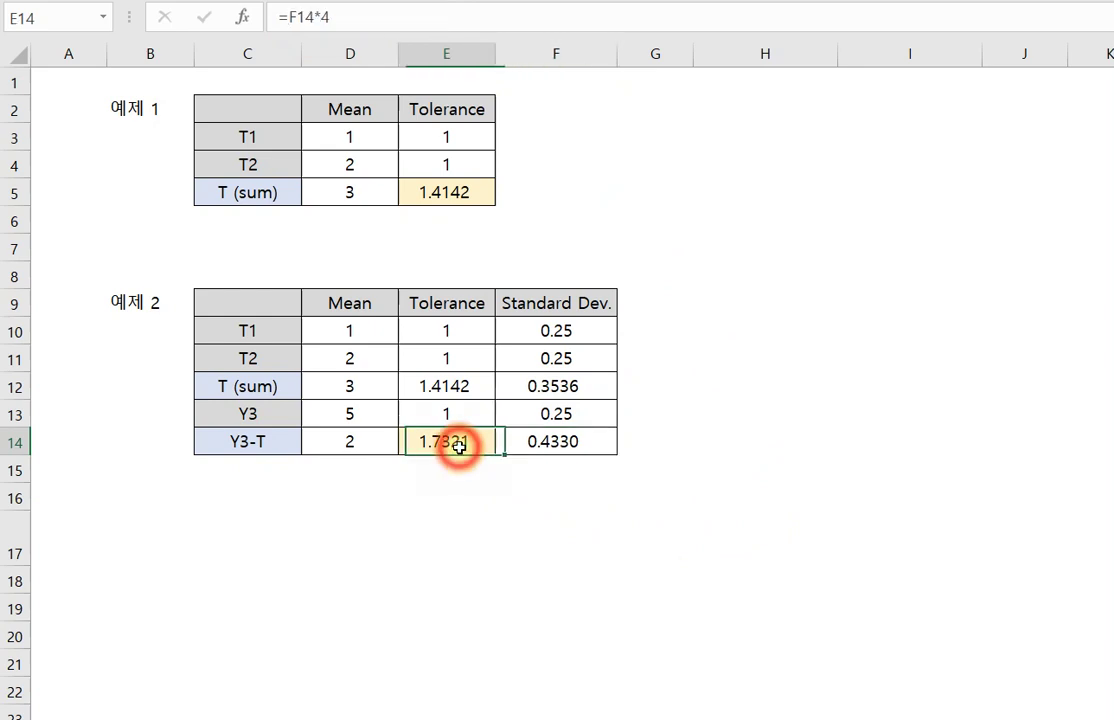
left_click(300, 17)
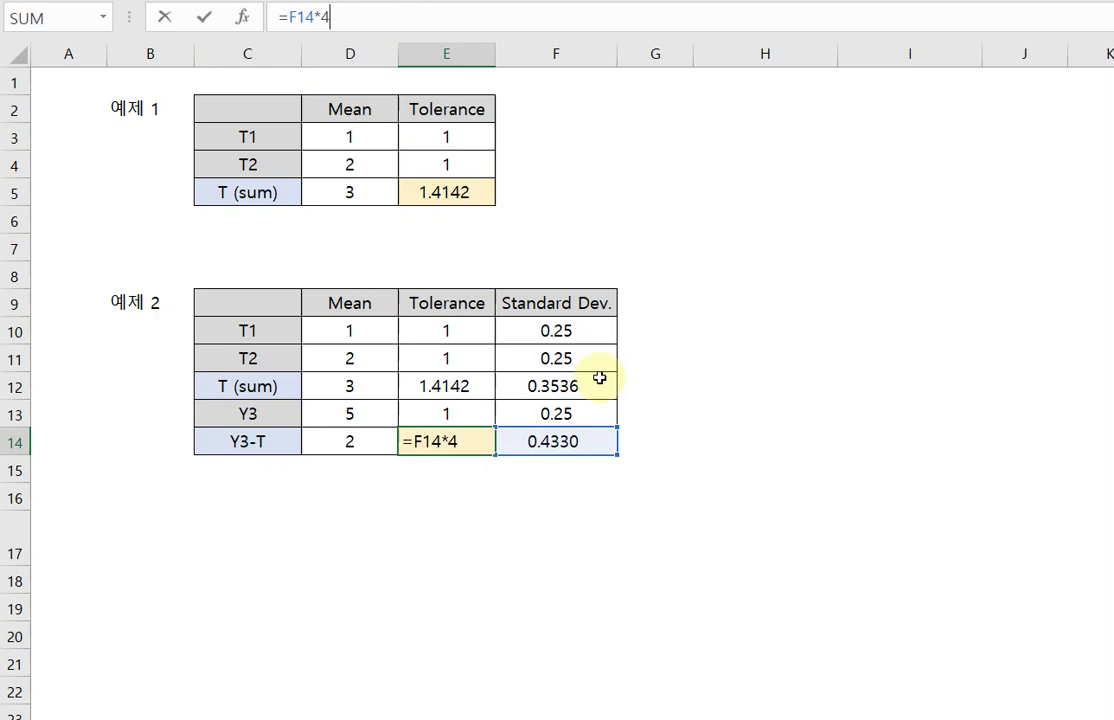
key("ctrl+Return")
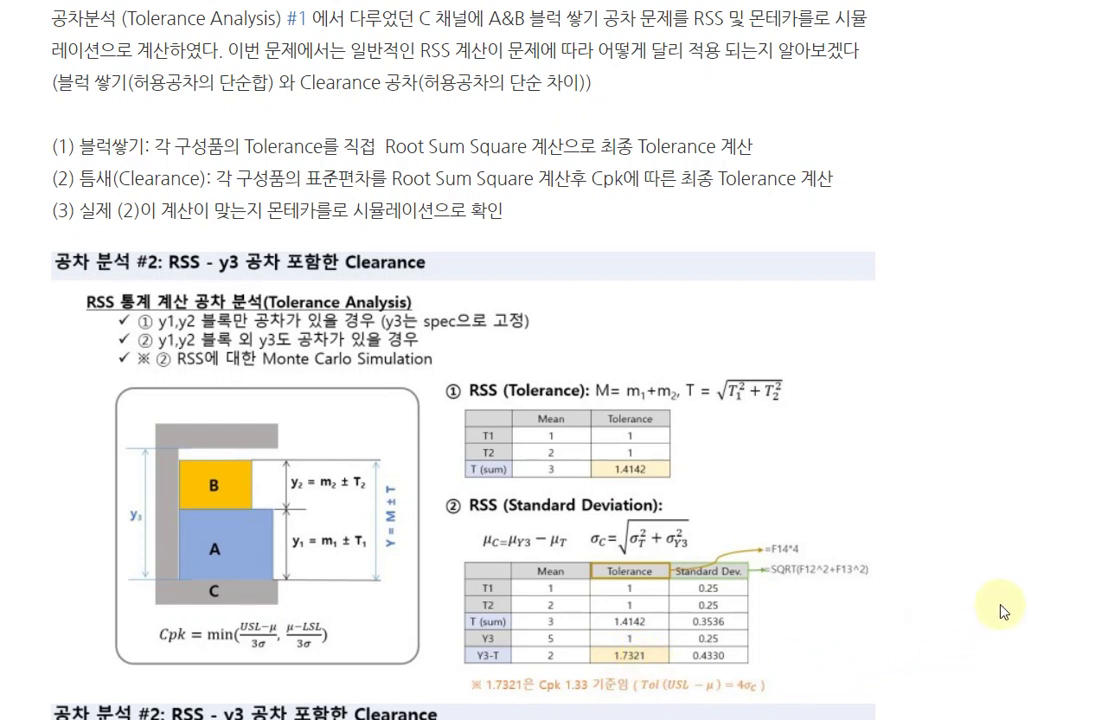
scroll(1007, 610, "down", 1)
scroll(1007, 610, "down", 1)
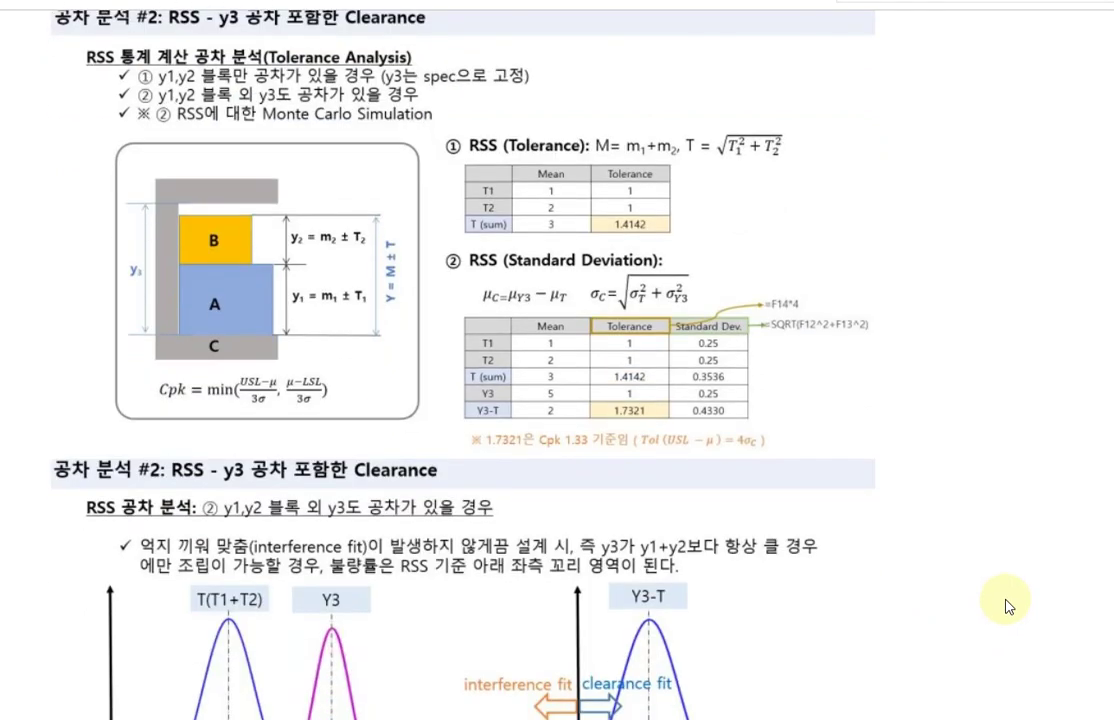
scroll(1007, 610, "down", 1)
scroll(1007, 607, "down", 1)
scroll(1007, 606, "down", 1)
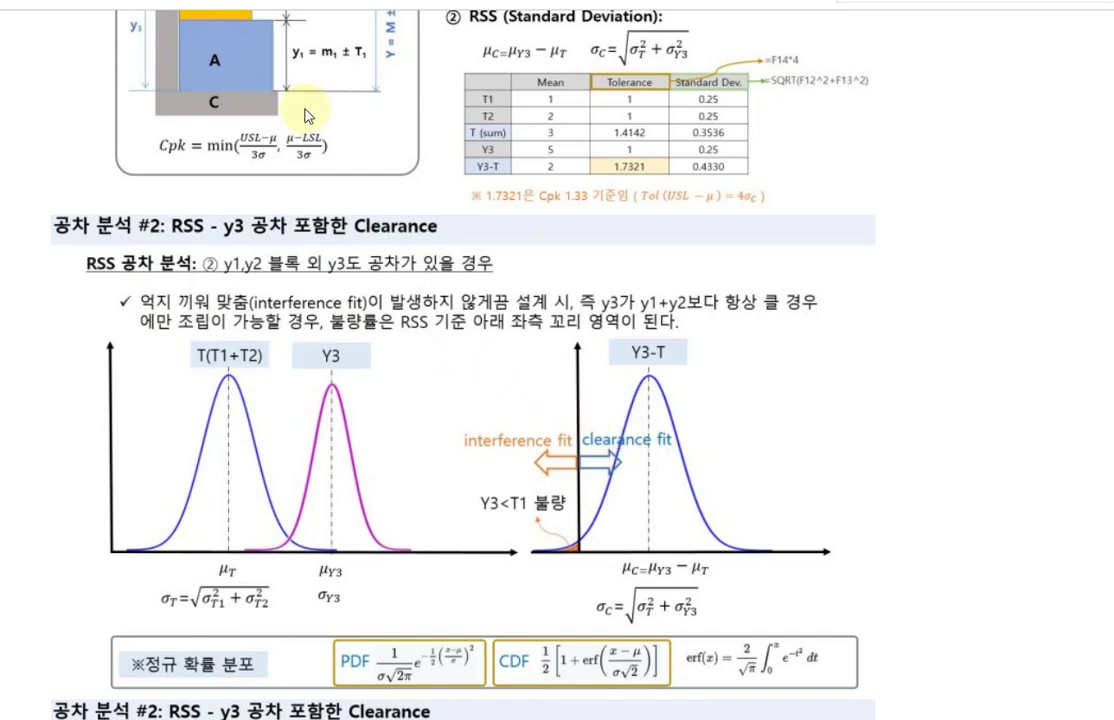
scroll(308, 112, "up", 5)
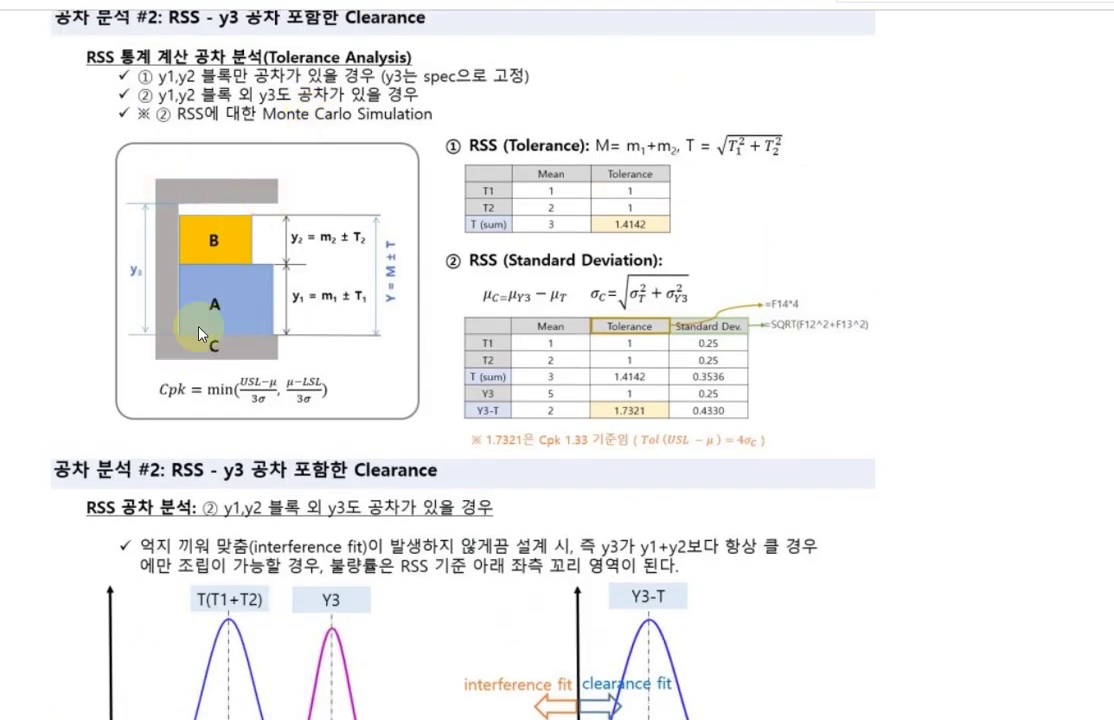
Scroll the blog post down to the Clearance distribution graphs and PDF/CDF formula box.
scroll(192, 230, "down", 1)
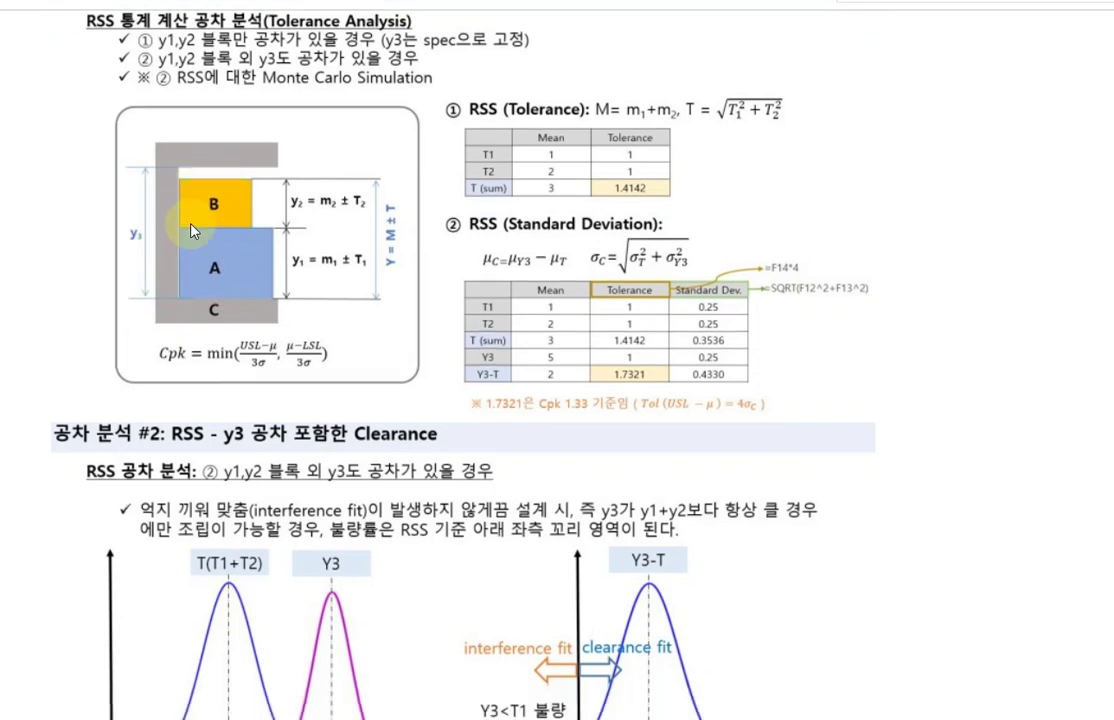
scroll(192, 230, "down", 4)
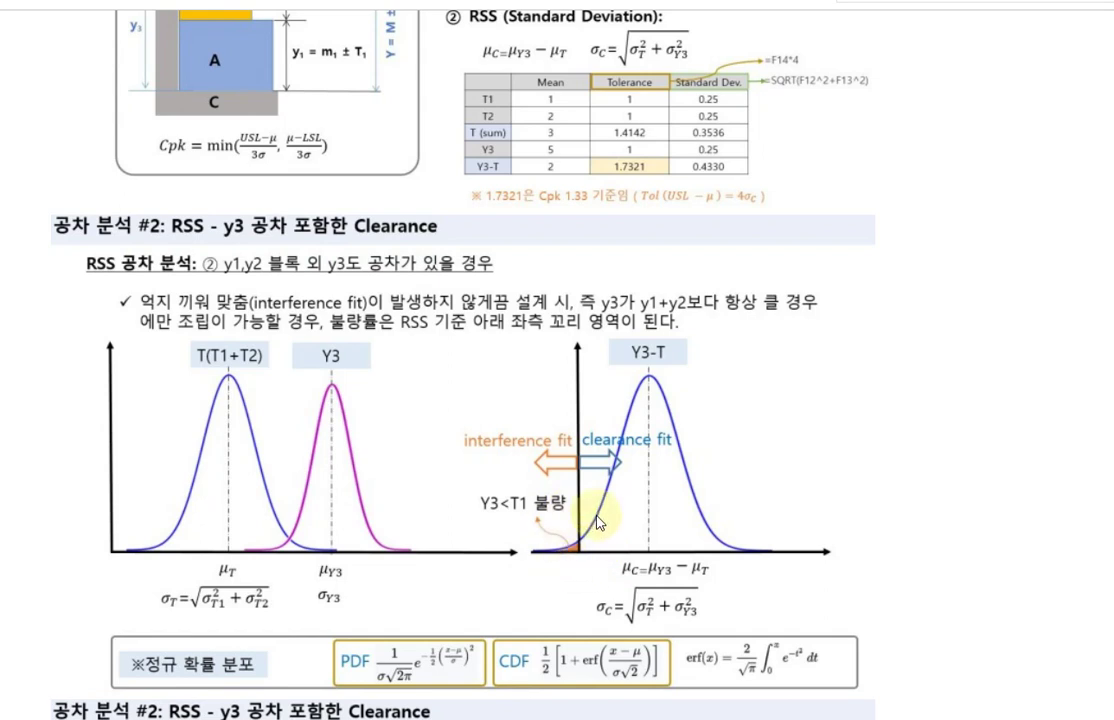
Scroll to the RSS clearance defect table: 0.7 clearance gives 1340.1 PPM versus Monte Carlo's 1331.1.
scroll(595, 515, "down", 2)
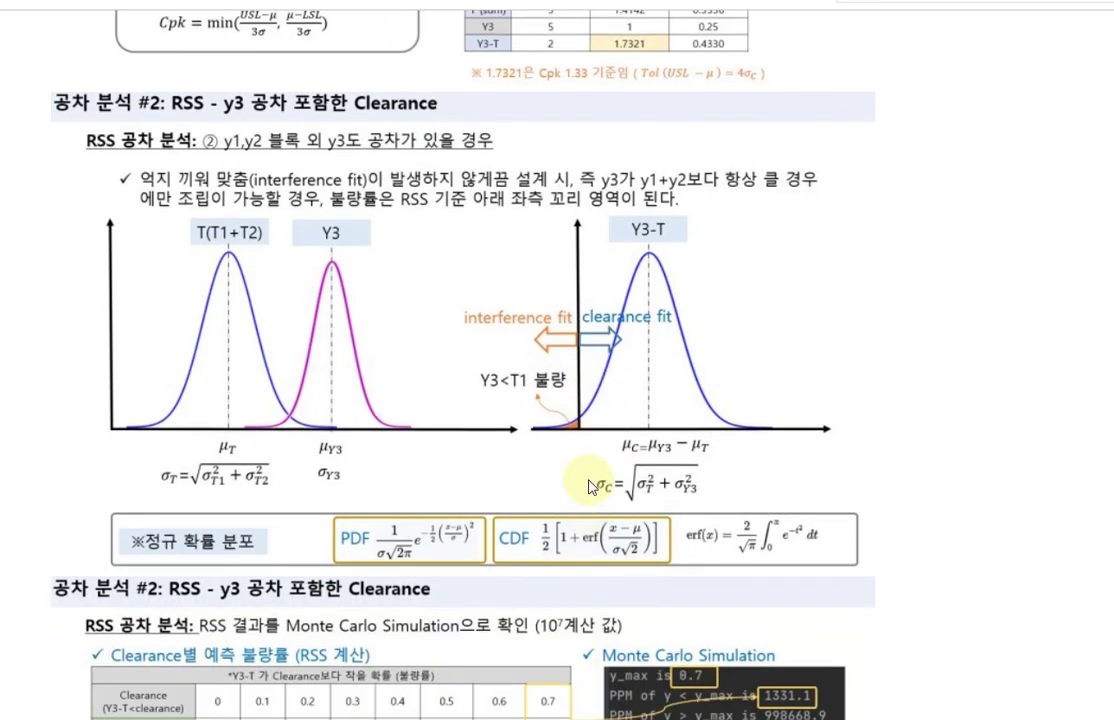
scroll(593, 487, "down", 2)
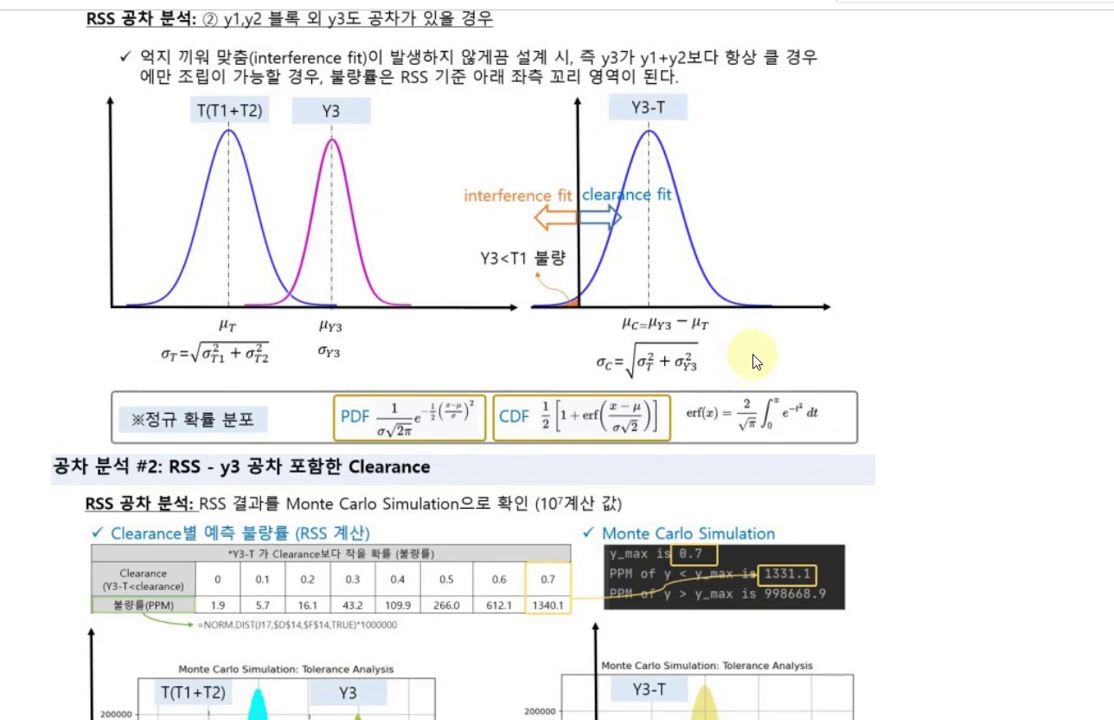
scroll(755, 362, "down", 3)
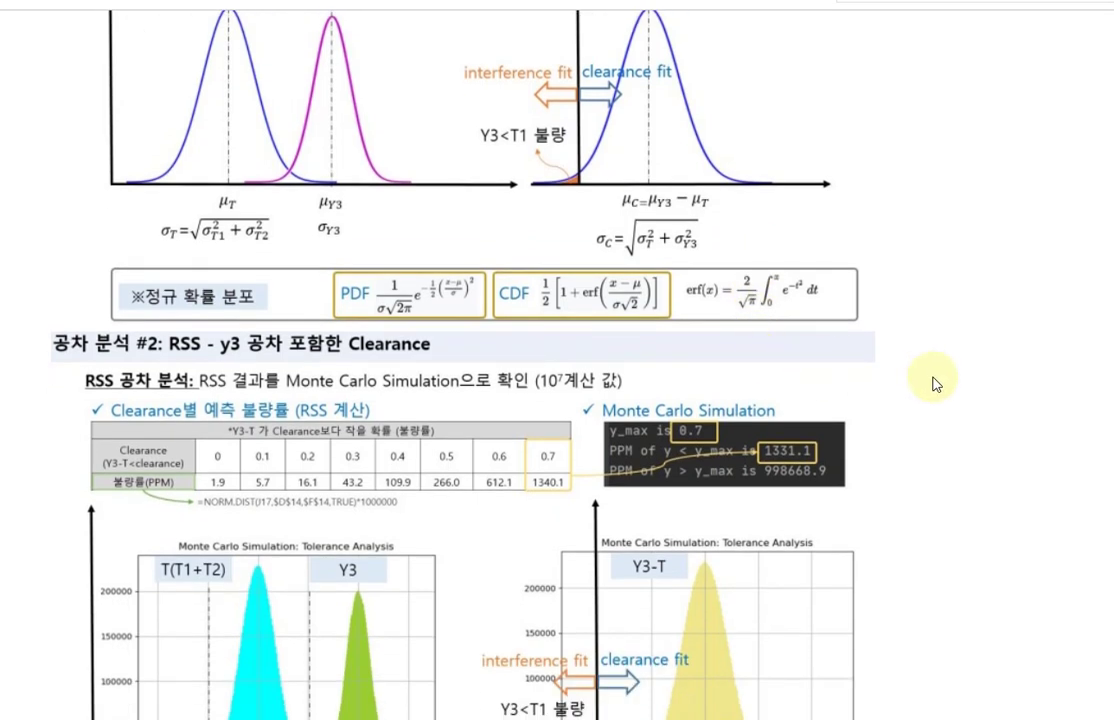
scroll(936, 383, "down", 3)
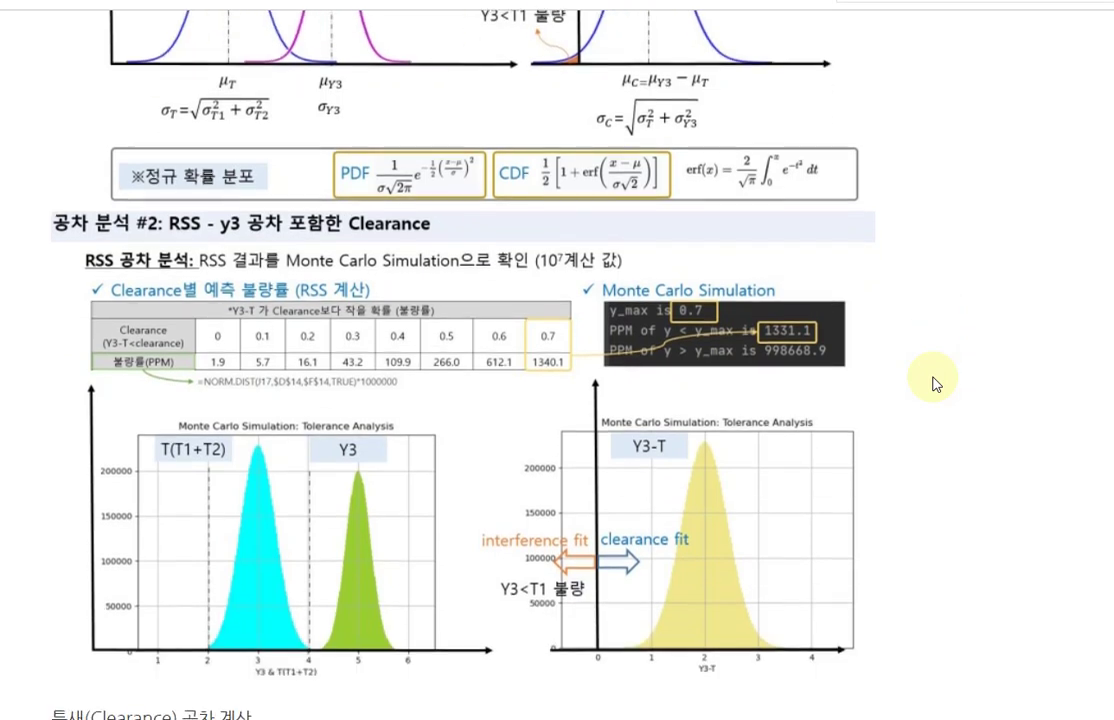
scroll(936, 383, "up", 3)
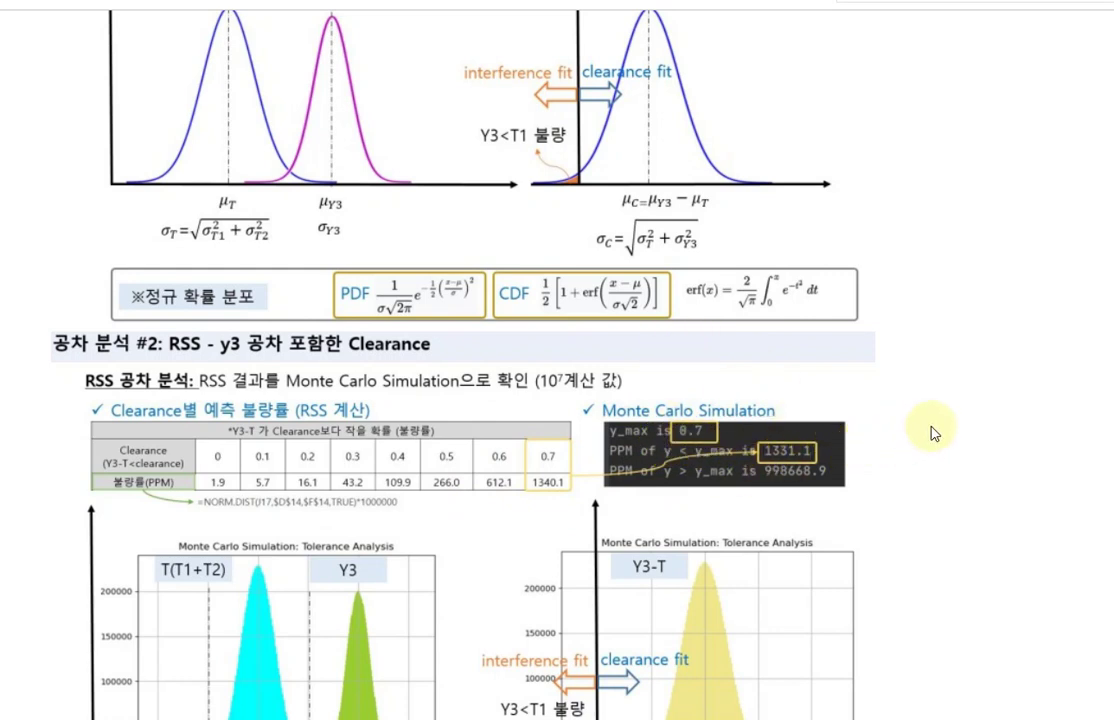
scroll(933, 433, "down", 1)
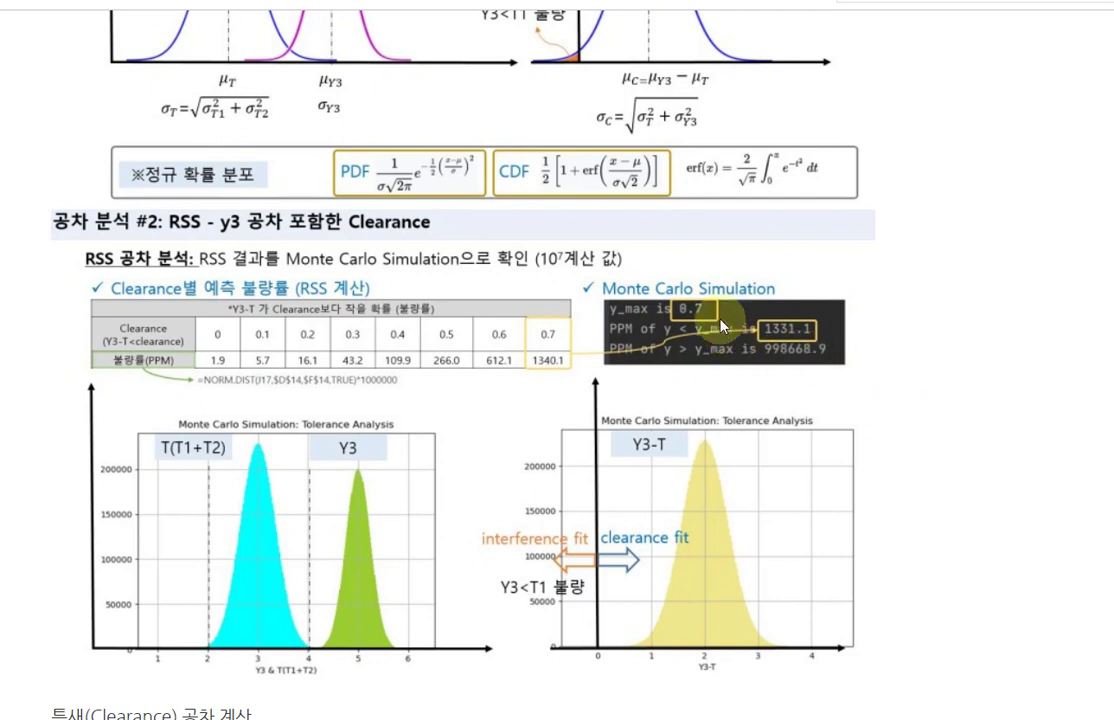